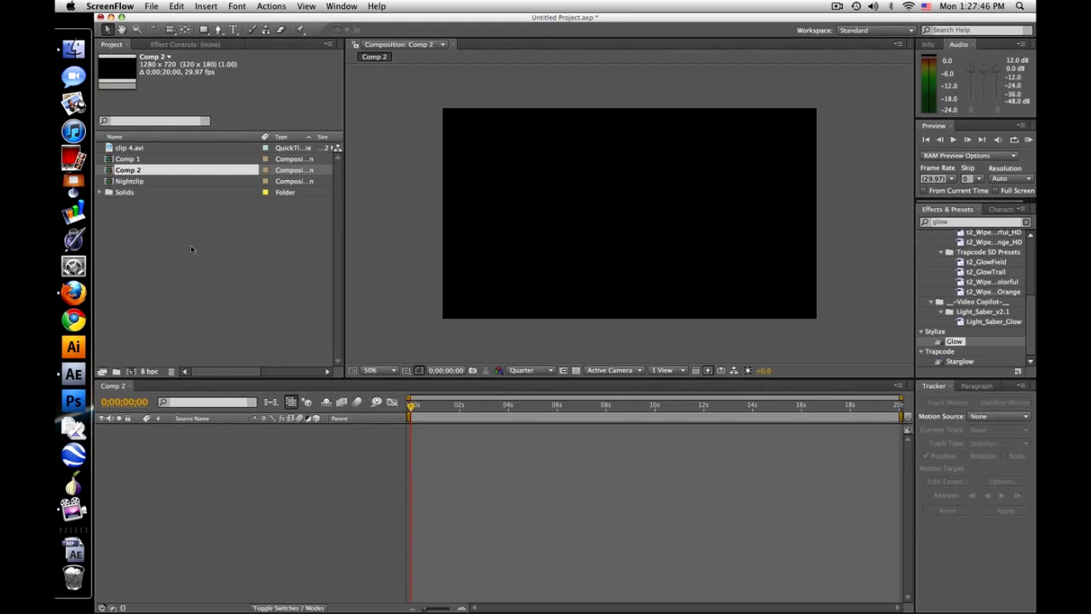
# Create a 1280×720, 29.97 fps HDV 720 composition named Night Clip from clip 4.avi
pyautogui.click(141, 149)
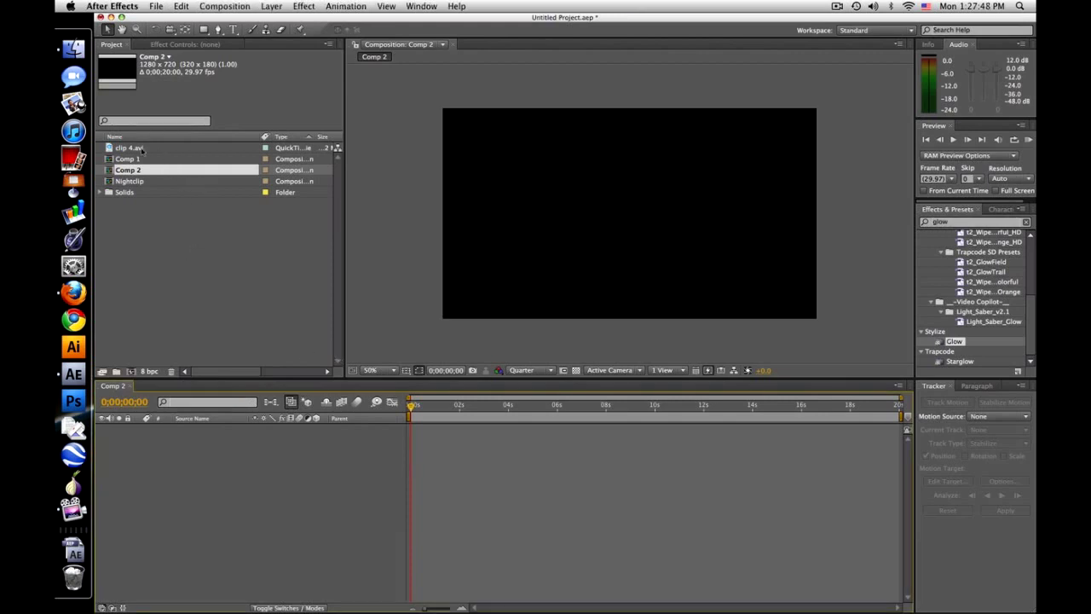
pyautogui.click(134, 150)
pyautogui.click(265, 6)
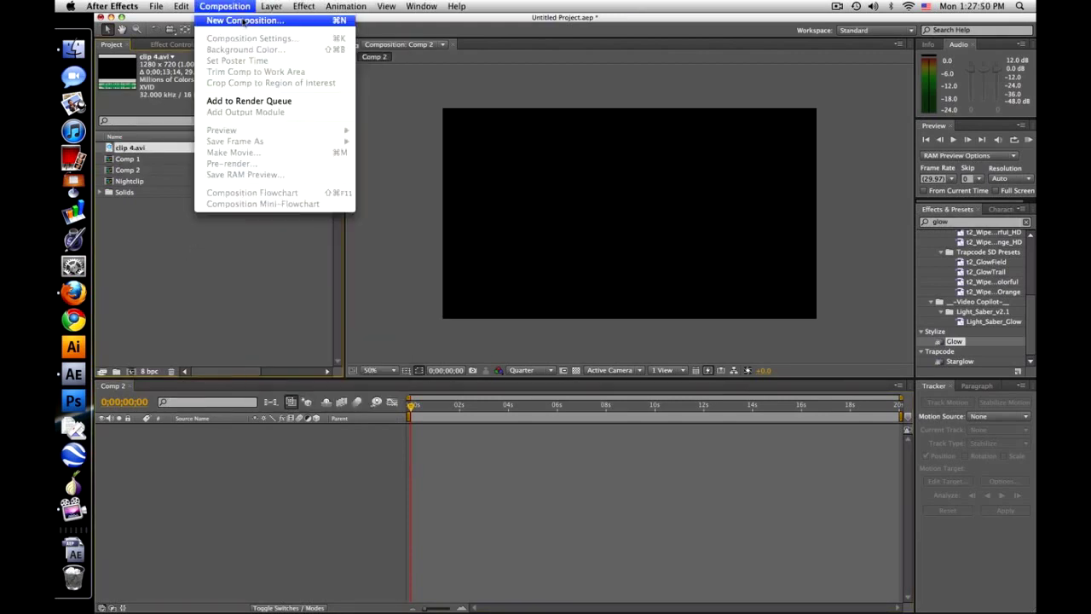
pyautogui.click(244, 21)
pyautogui.write('Night Clip')
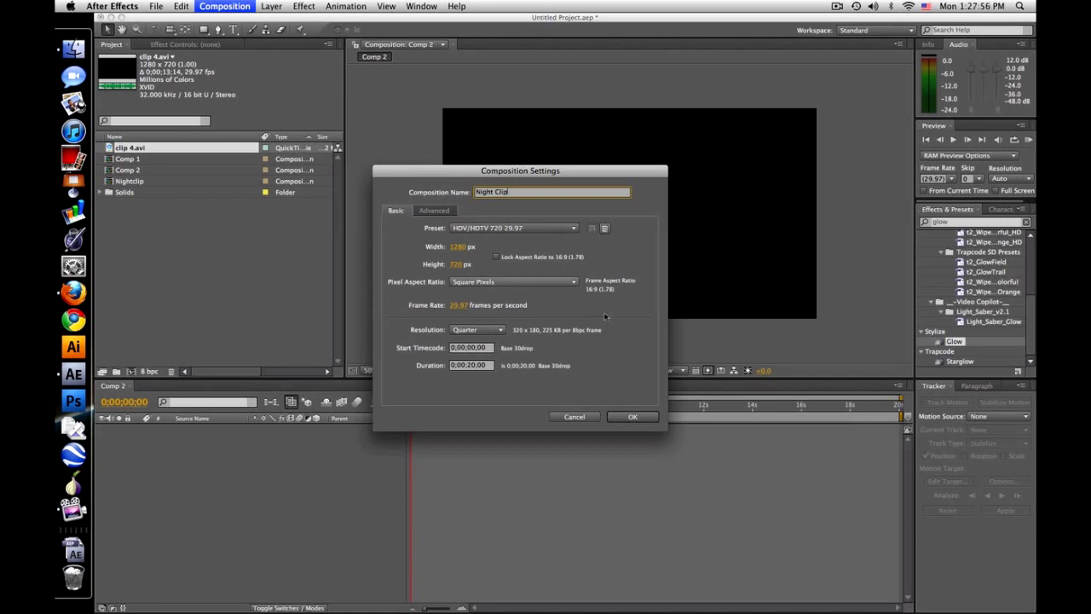
pyautogui.click(651, 416)
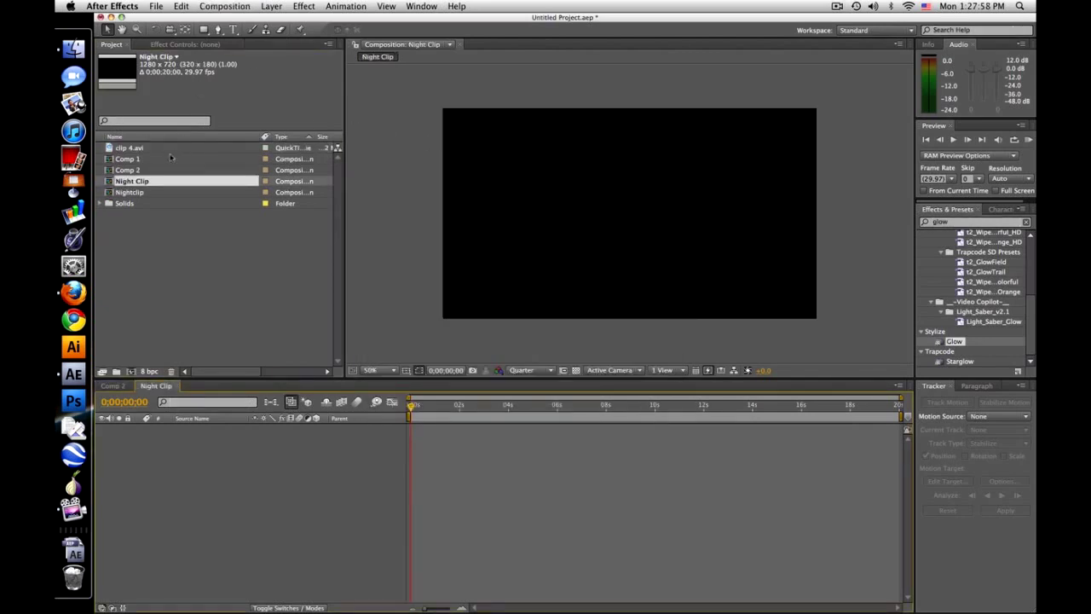
# Place clip 4.avi in Night Clip and scale the layer to 104%
pyautogui.moveTo(138, 148); pyautogui.dragTo(630, 216)
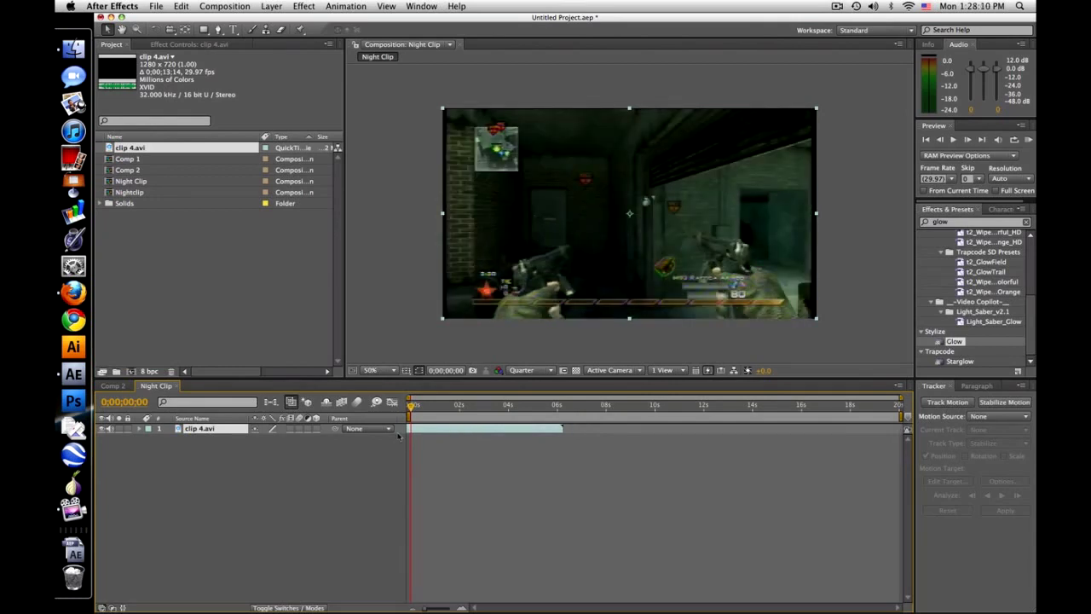
pyautogui.press('s')
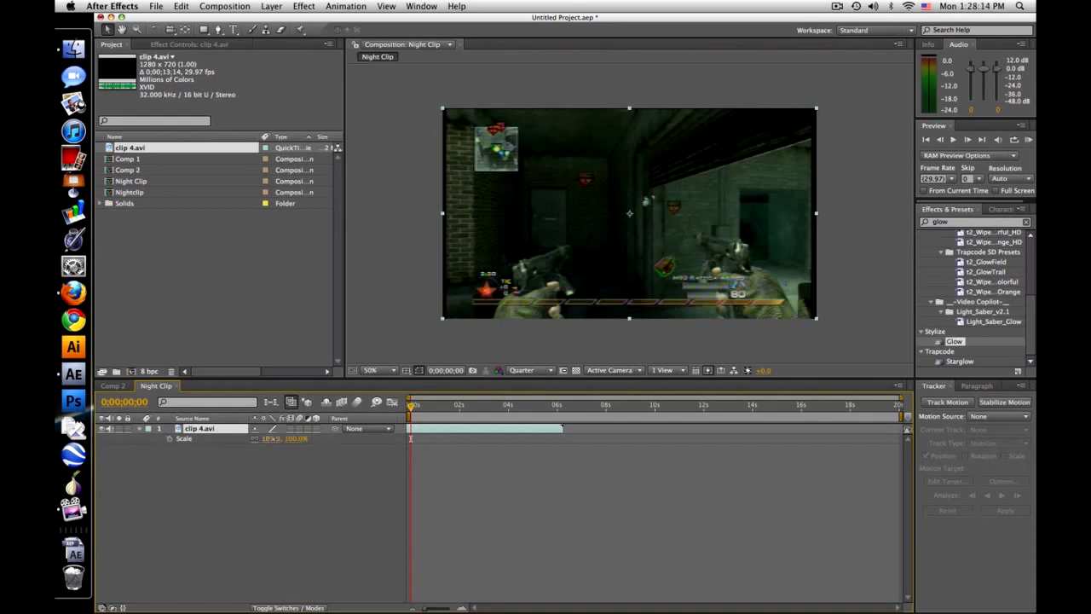
pyautogui.click(267, 438)
pyautogui.write('104')
pyautogui.press('Return')
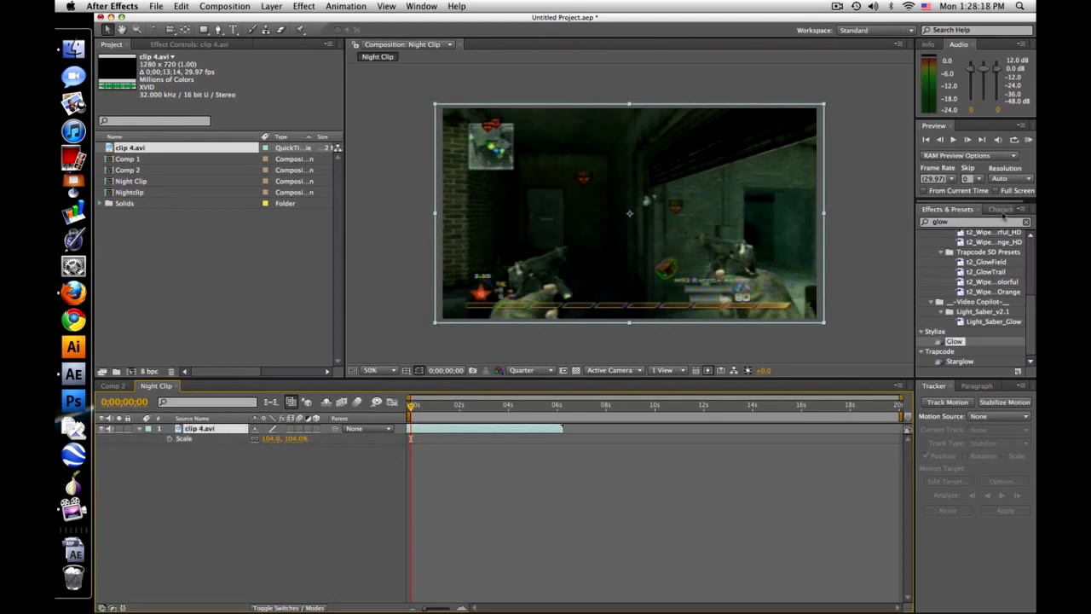
pyautogui.click(970, 222)
# Apply Hue/Saturation to clip 4.avi with Master Saturation at -25
pyautogui.press('BackSpace')
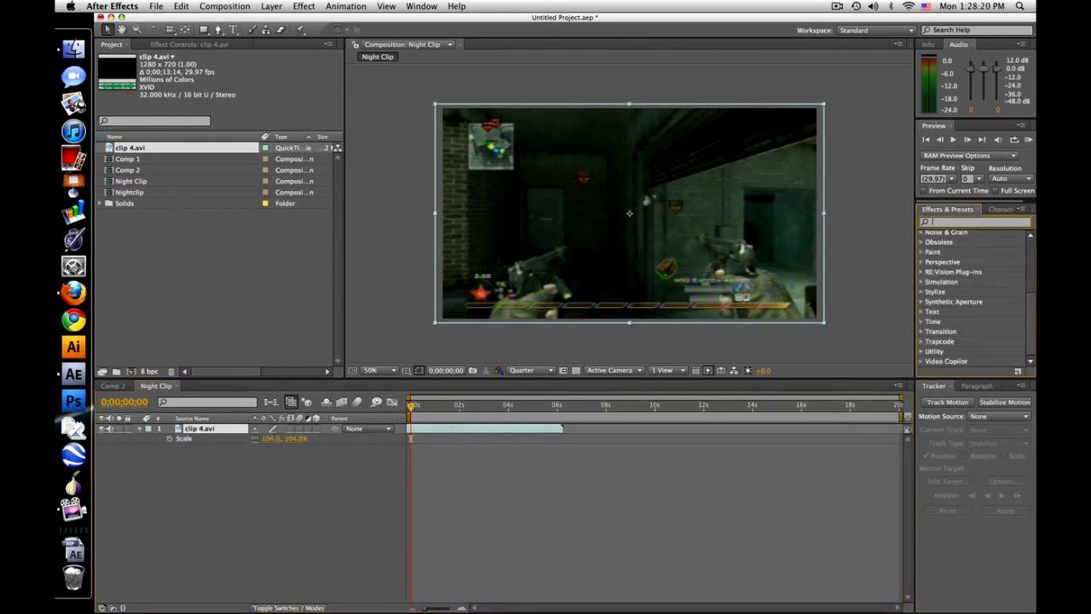
pyautogui.write('s')
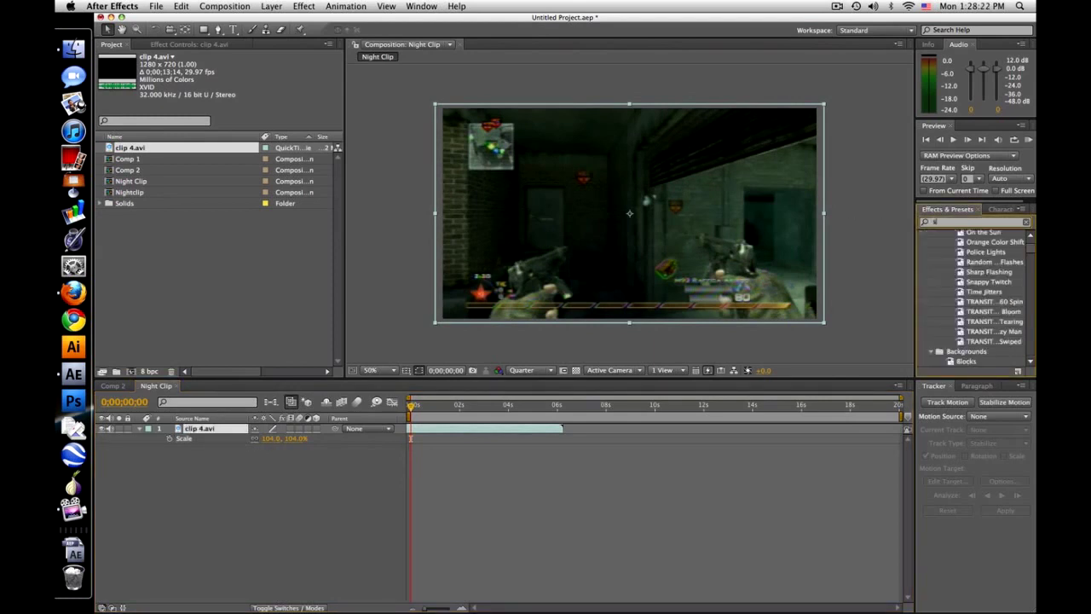
pyautogui.write('atur')
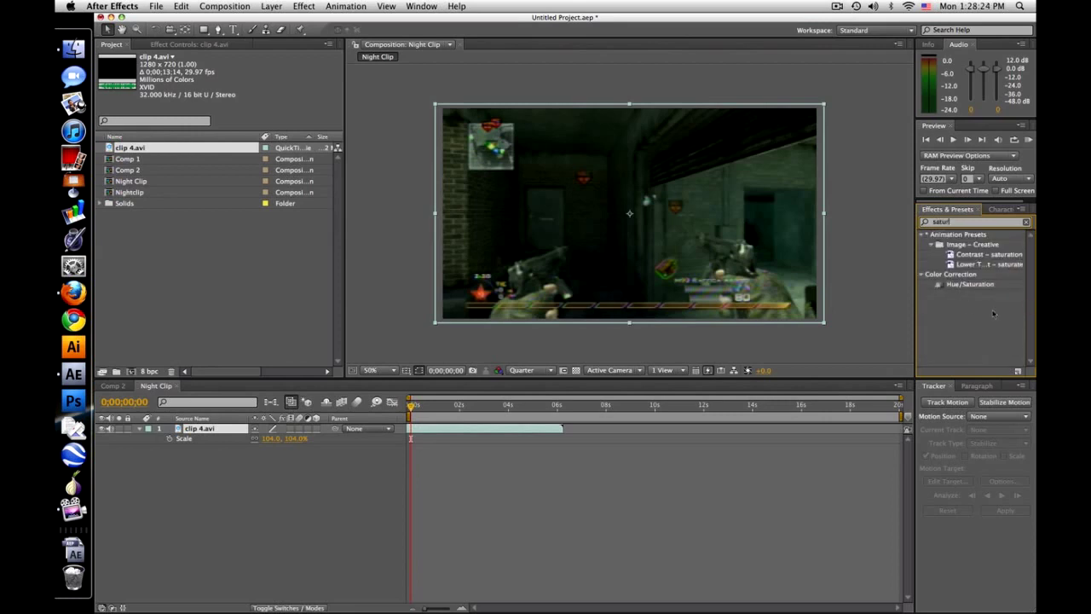
pyautogui.moveTo(968, 283); pyautogui.dragTo(629, 213)
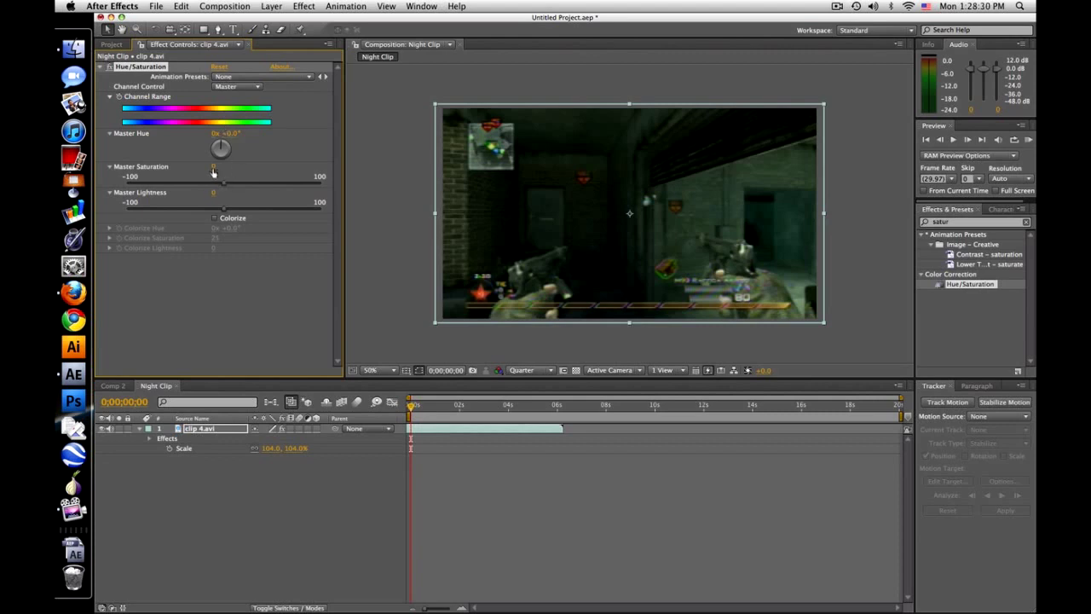
pyautogui.click(213, 168)
pyautogui.write('-25')
pyautogui.press('Return')
pyautogui.click(962, 222)
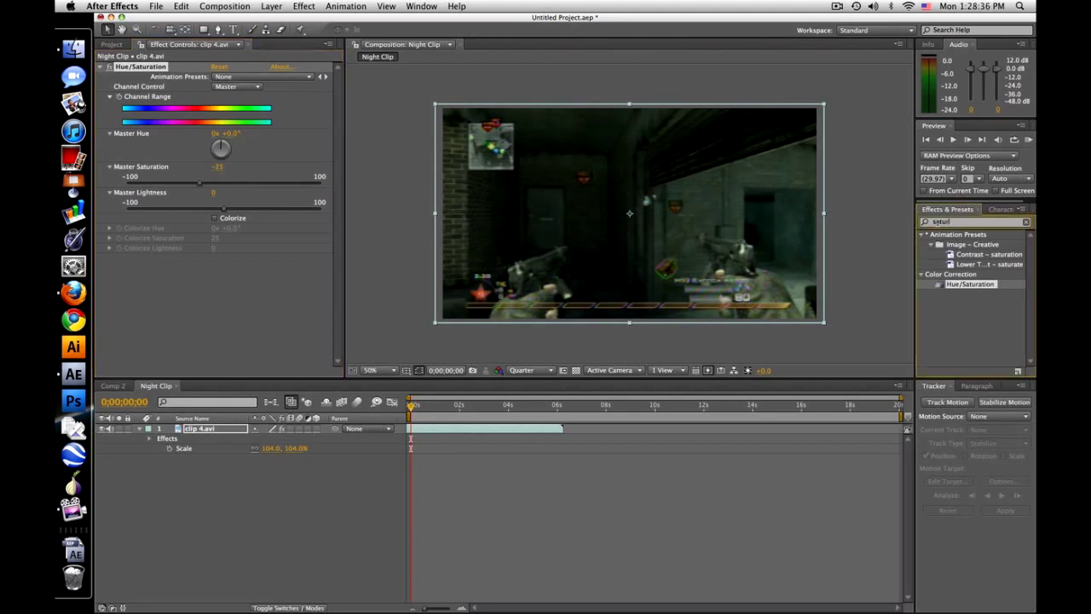
# Apply Curves to clip 4.avi and pull the RGB curve's top and midtones down
pyautogui.write('curves')
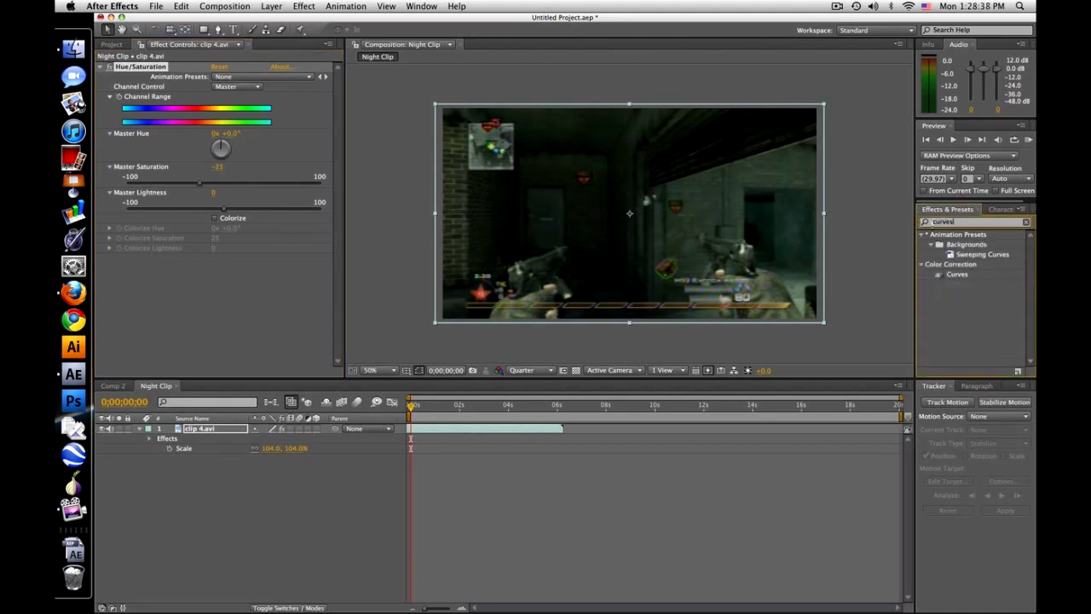
pyautogui.moveTo(957, 275); pyautogui.dragTo(596, 245)
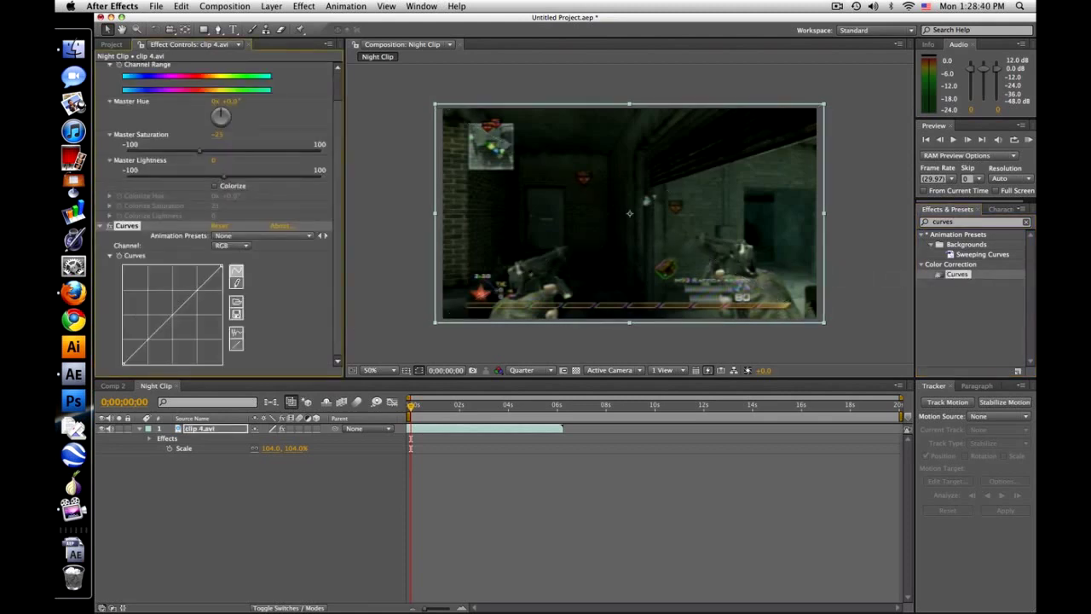
pyautogui.click(415, 407)
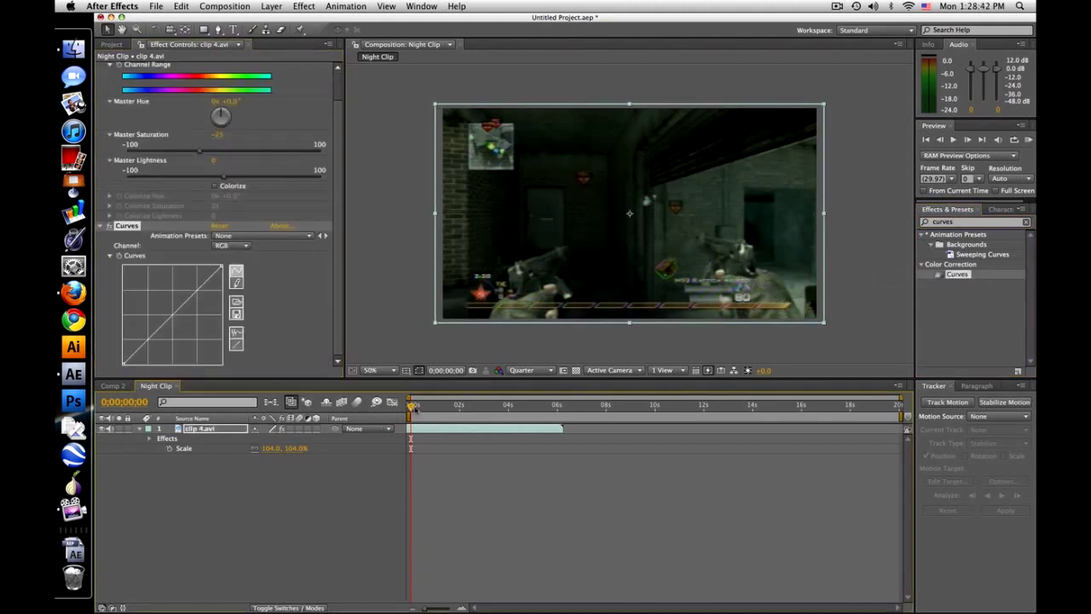
pyautogui.moveTo(413, 407); pyautogui.dragTo(430, 409)
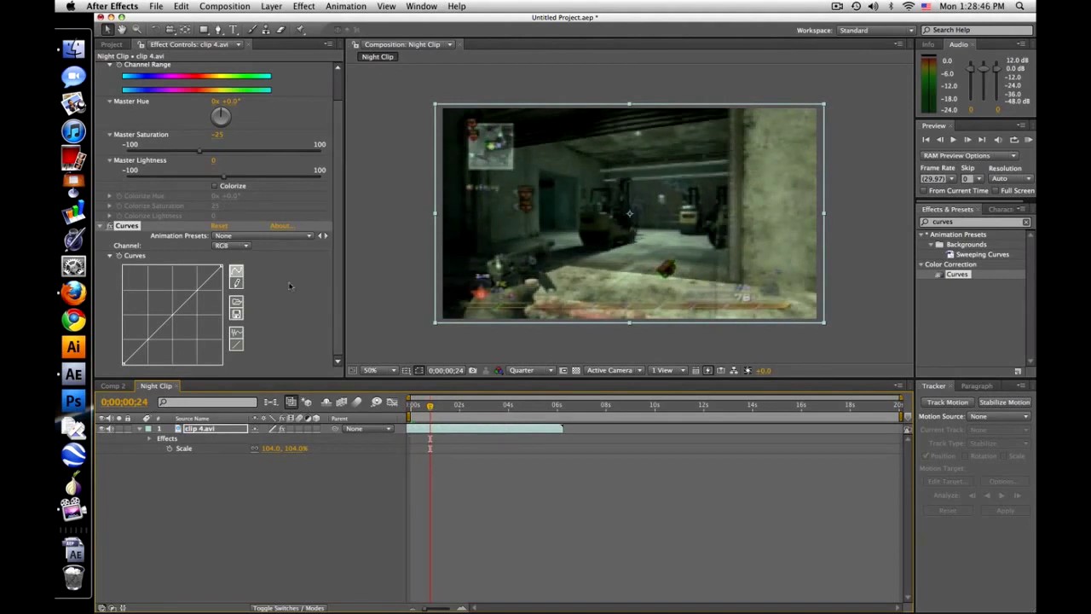
pyautogui.moveTo(222, 265); pyautogui.dragTo(220, 314)
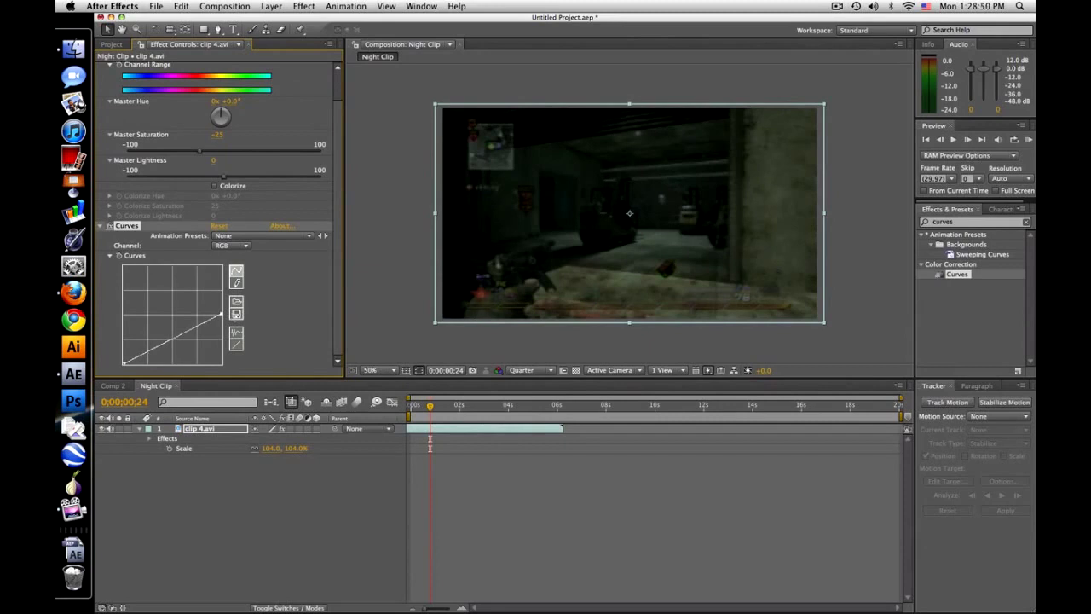
pyautogui.moveTo(189, 331); pyautogui.dragTo(190, 335)
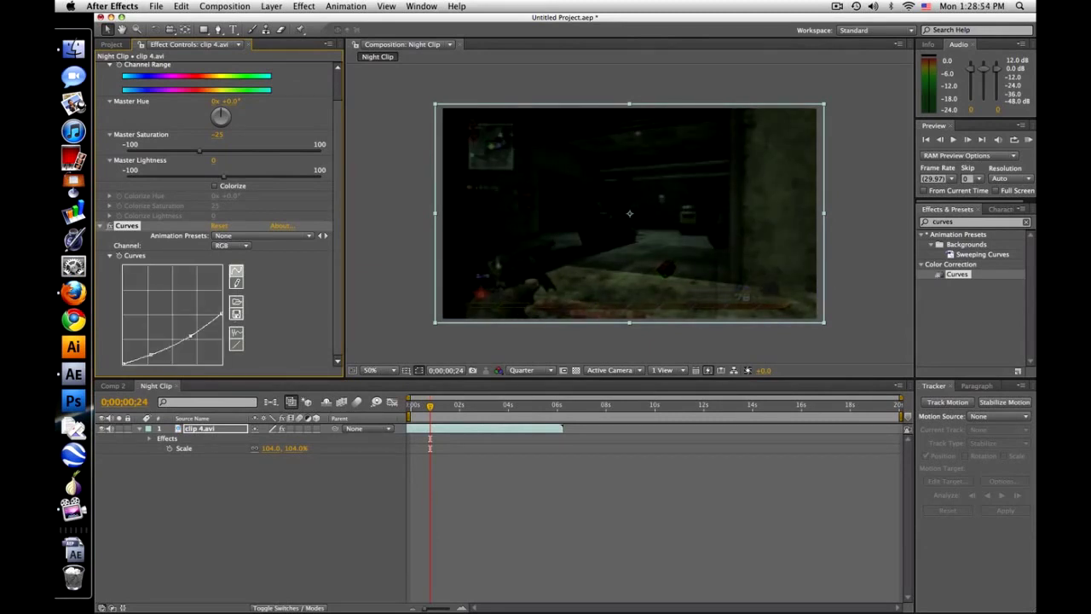
# Pull the Curves Red channel down at its top and midpoint to remove red
pyautogui.click(230, 244)
pyautogui.click(229, 254)
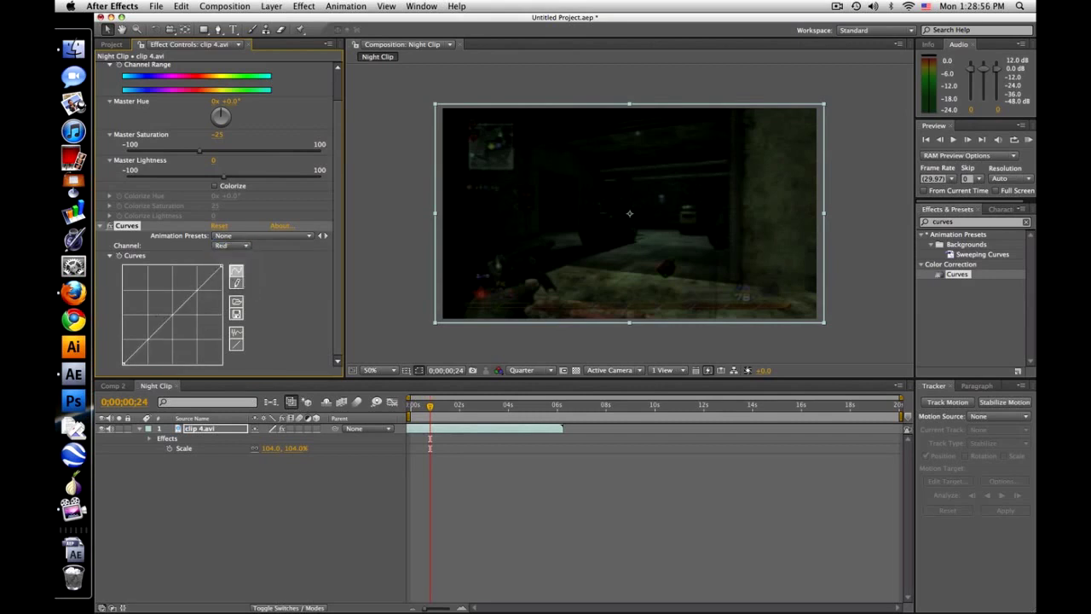
pyautogui.moveTo(179, 308); pyautogui.dragTo(177, 320)
pyautogui.moveTo(222, 266); pyautogui.dragTo(221, 272)
pyautogui.moveTo(177, 320); pyautogui.dragTo(179, 323)
# Raise the Curves Blue channel to tint the footage blue
pyautogui.click(230, 244)
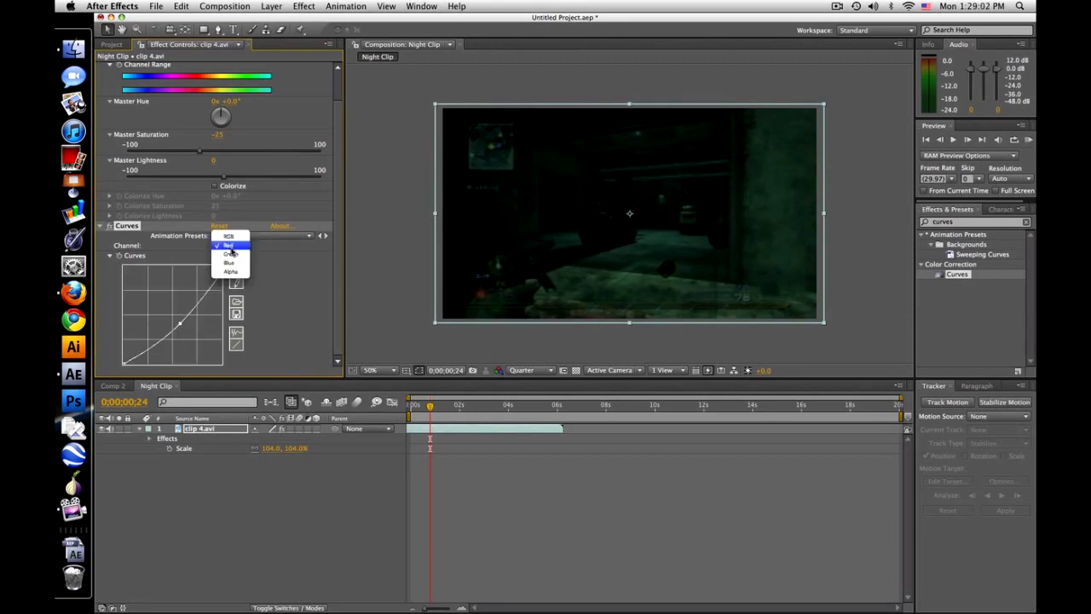
pyautogui.click(228, 263)
pyautogui.moveTo(175, 312); pyautogui.dragTo(165, 301)
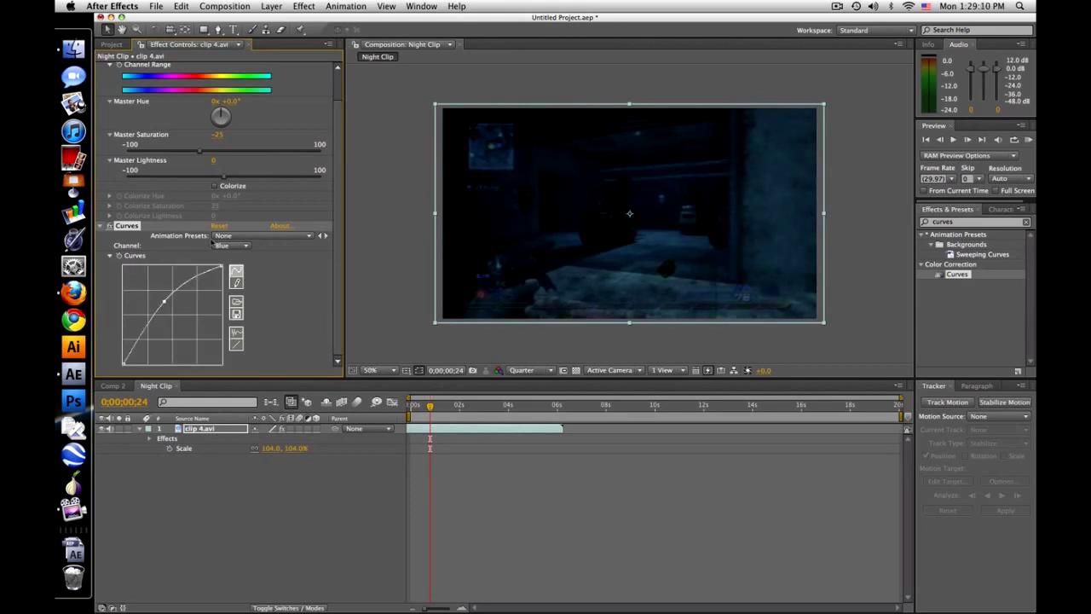
# Collapse the Curves and Hue/Saturation settings and add a new adjustment layer
pyautogui.click(100, 226)
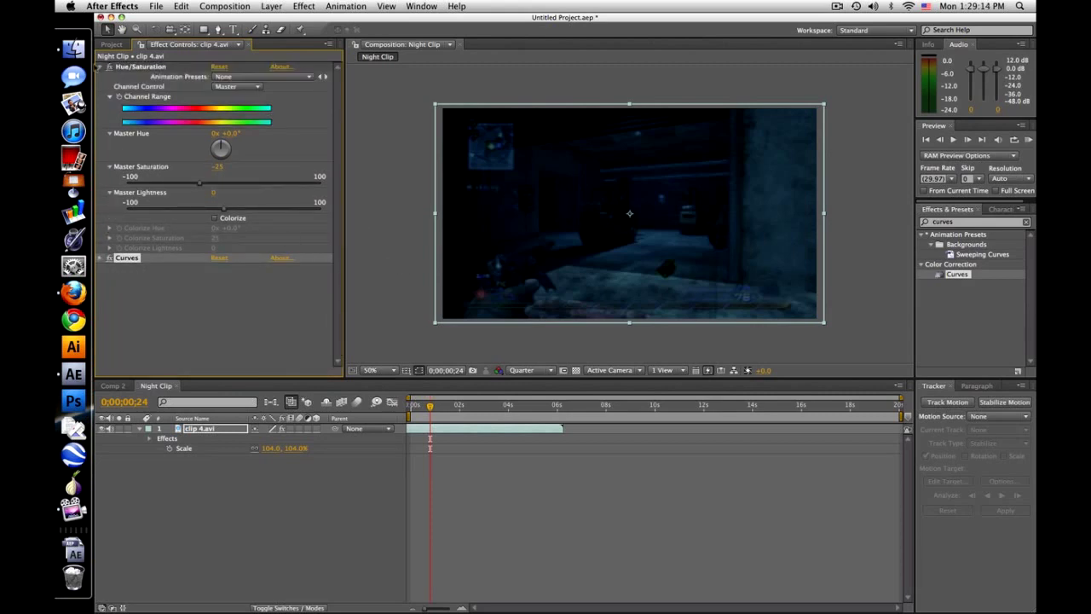
pyautogui.click(99, 68)
pyautogui.click(228, 431)
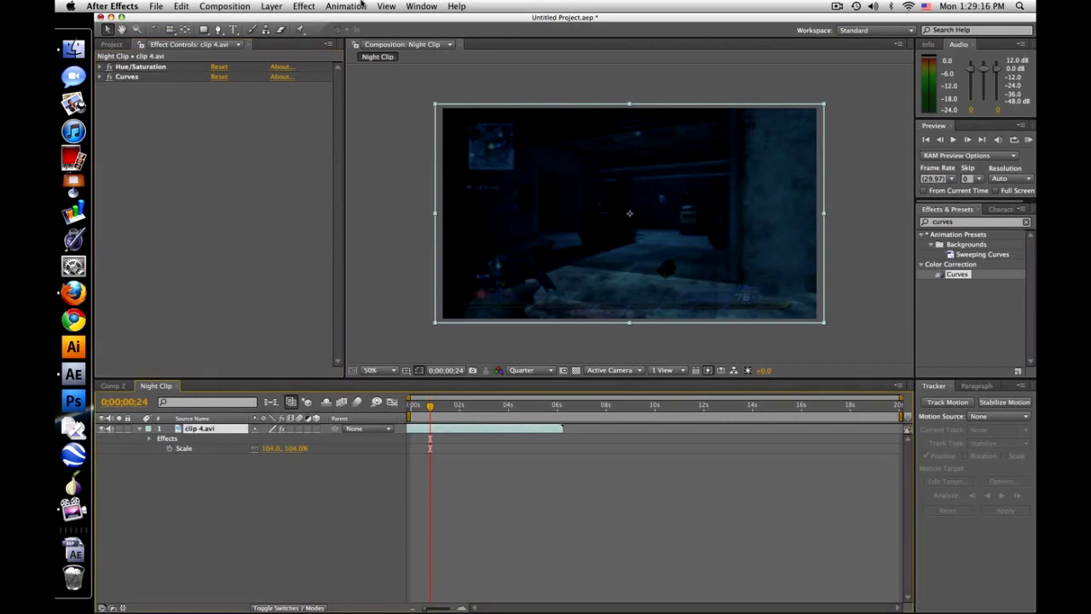
pyautogui.click(271, 6)
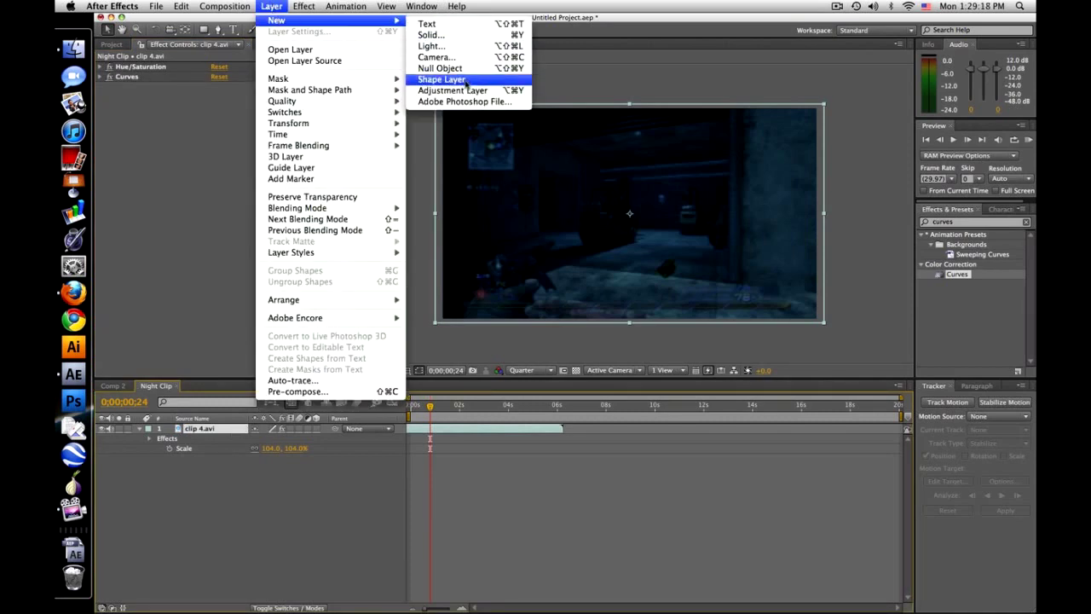
pyautogui.click(452, 90)
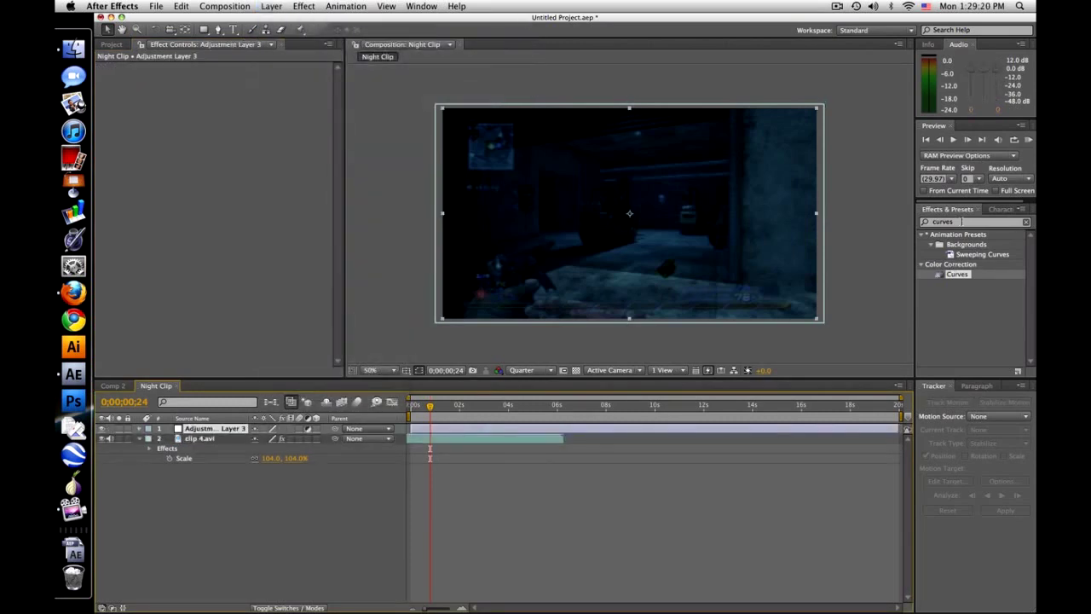
# Apply Glow to the adjustment layer and lower its Glow Threshold
pyautogui.click(957, 221)
pyautogui.write('glow')
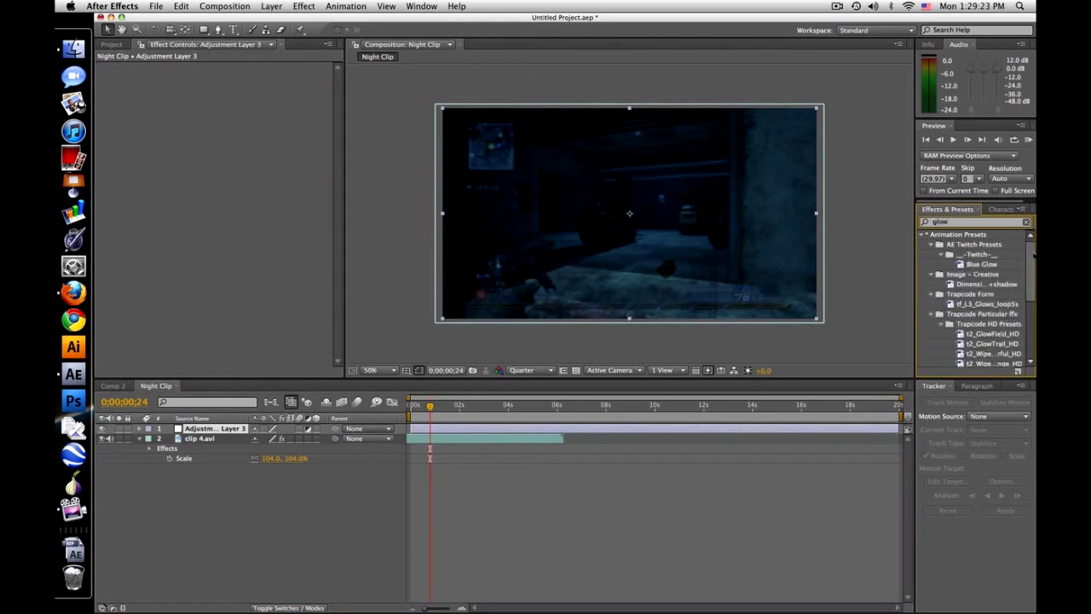
pyautogui.moveTo(1028, 246); pyautogui.dragTo(1028, 332)
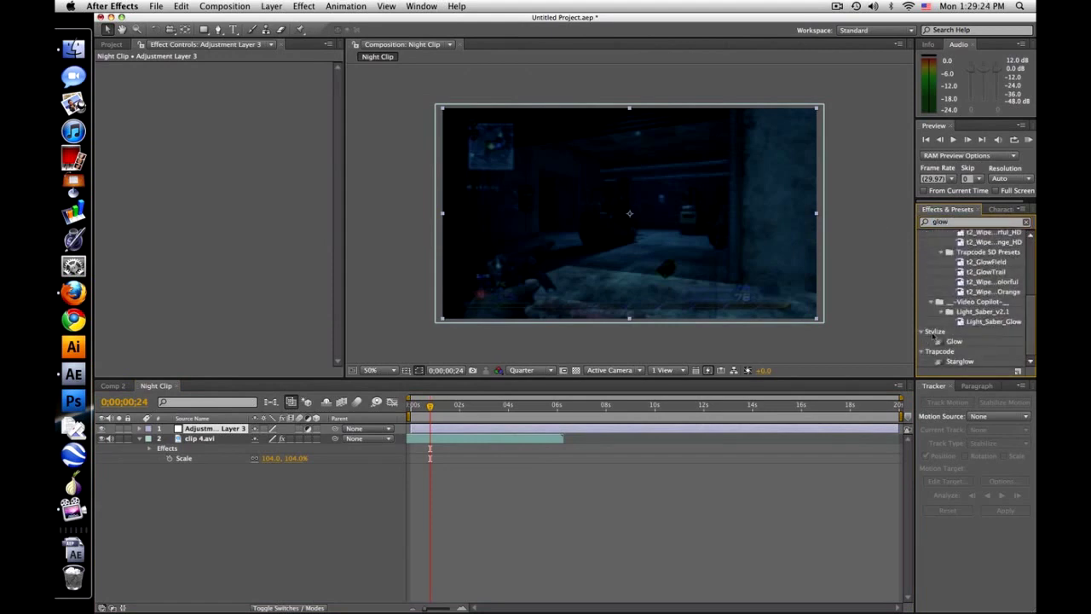
pyautogui.moveTo(956, 342); pyautogui.dragTo(241, 428)
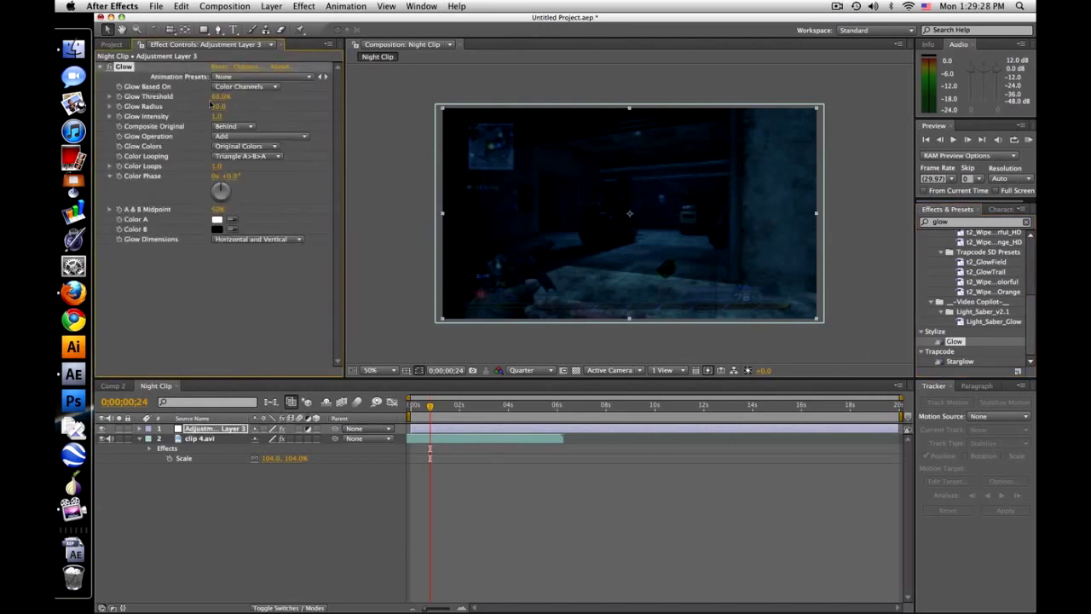
pyautogui.moveTo(219, 99)
pyautogui.mouseDown()
pyautogui.moveTo(175, 99)
pyautogui.moveTo(180, 117)
pyautogui.mouseUp()
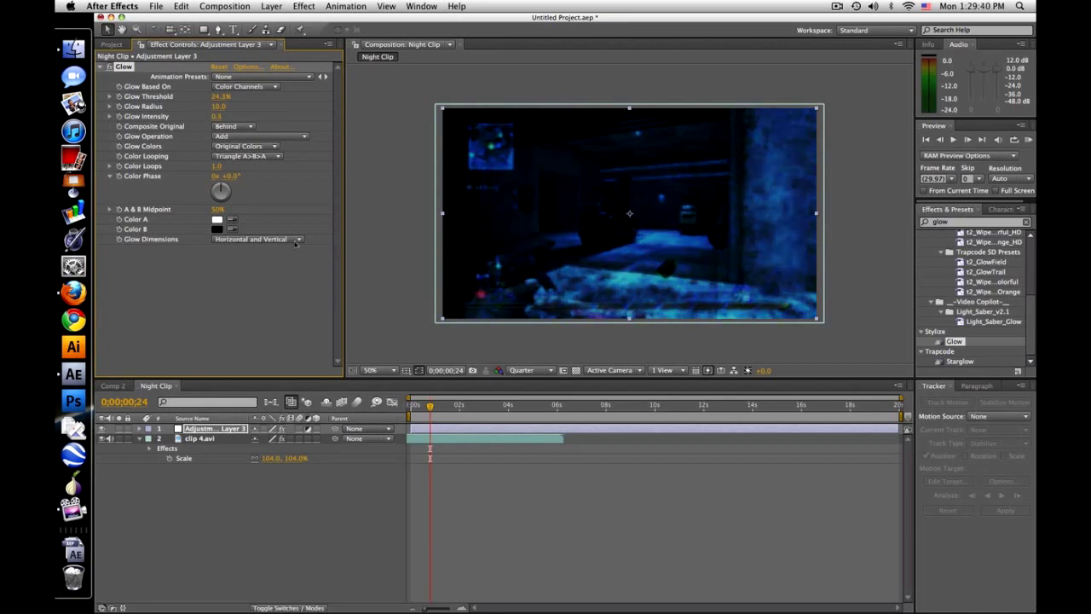
# At about 2 seconds, lower the Glow Threshold to roughly 22.7%
pyautogui.click(476, 405)
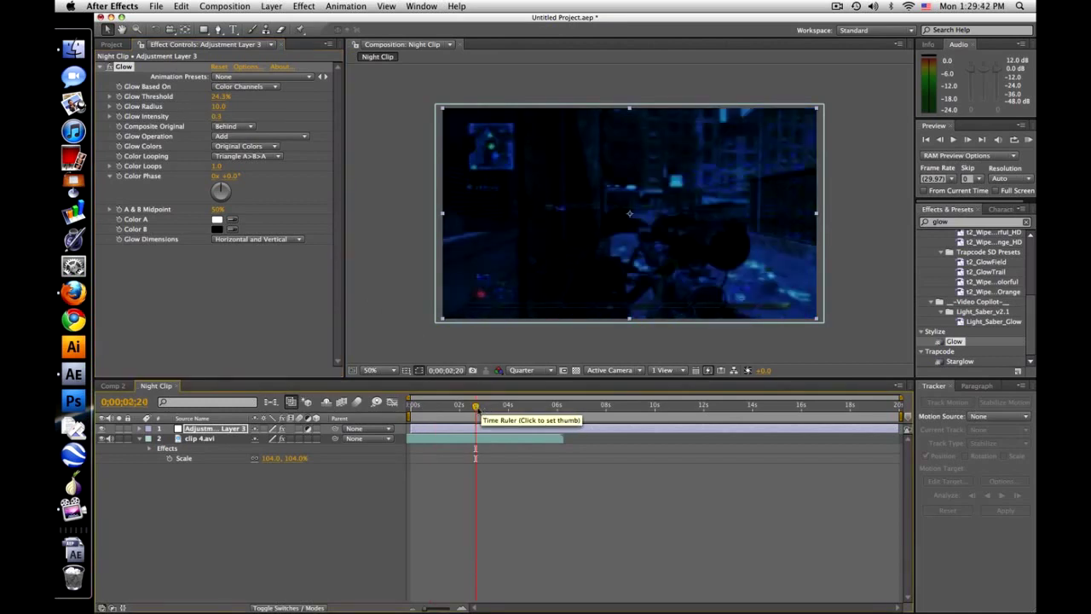
pyautogui.moveTo(476, 407); pyautogui.dragTo(464, 405)
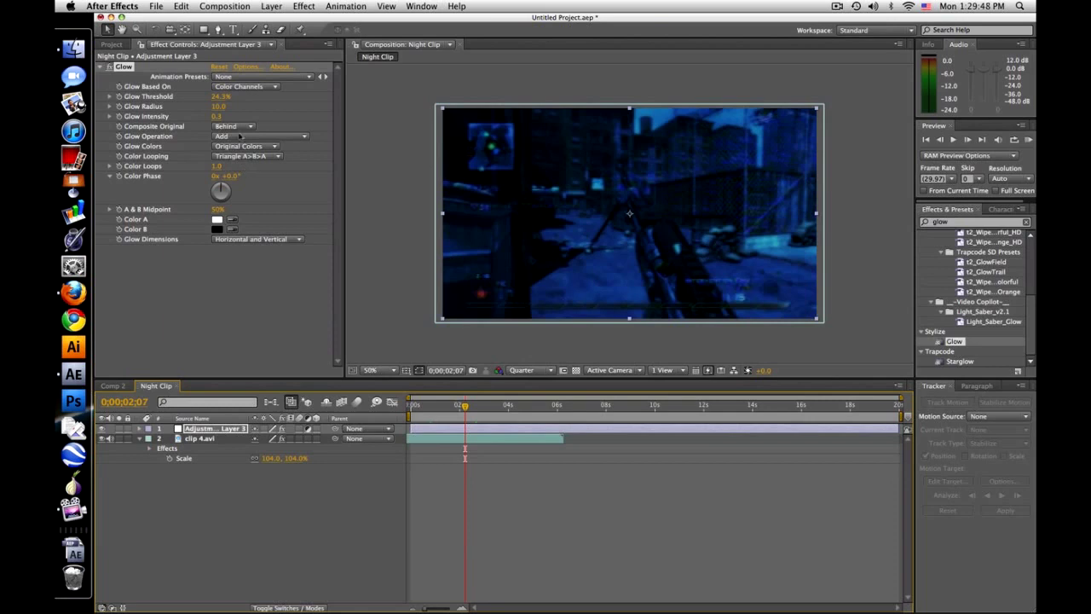
pyautogui.moveTo(219, 97); pyautogui.dragTo(226, 97)
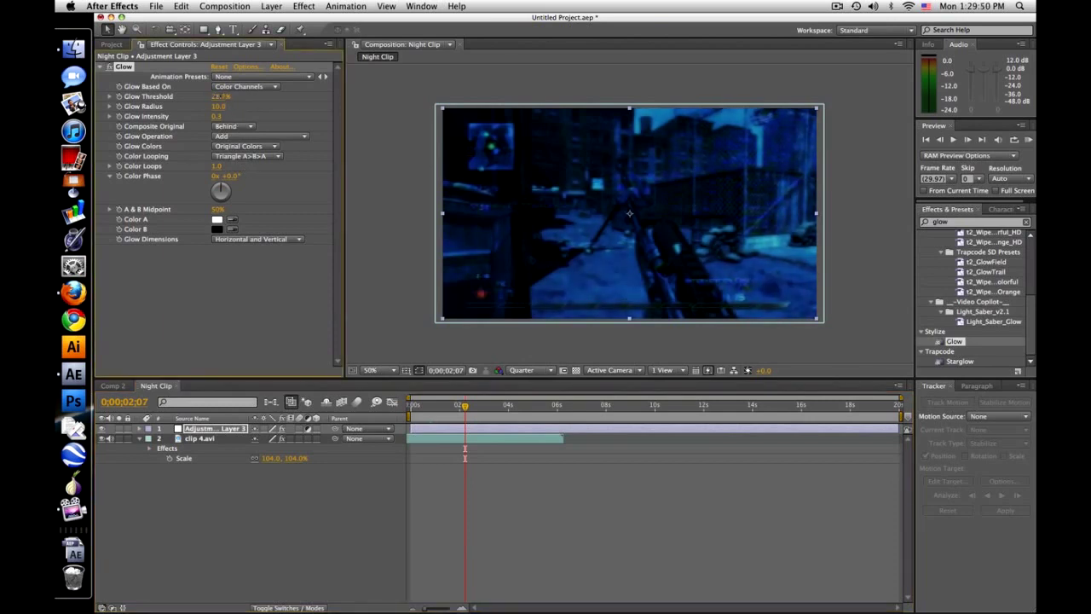
pyautogui.moveTo(219, 97); pyautogui.dragTo(212, 97)
pyautogui.click(104, 68)
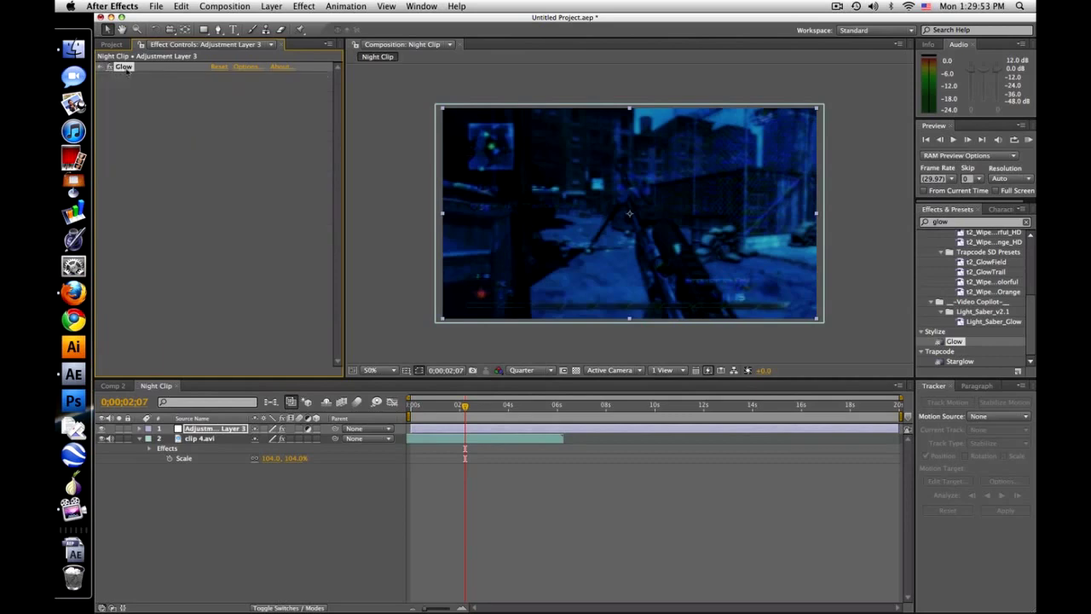
# Add a second adjustment layer carrying Fast Blur at 50 blurriness
pyautogui.click(271, 6)
pyautogui.moveTo(331, 20)
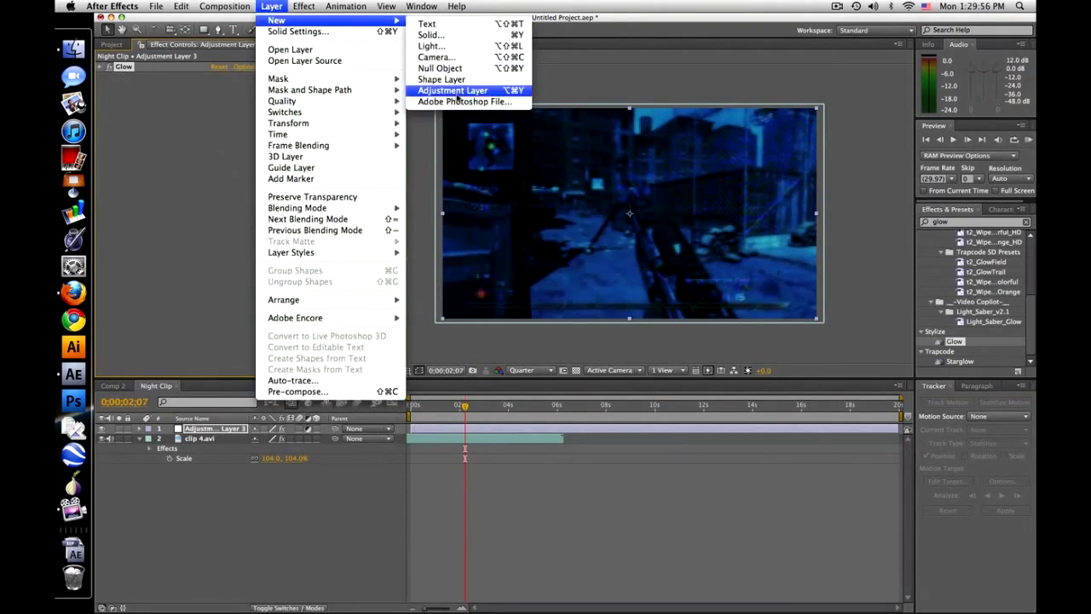
pyautogui.click(460, 95)
pyautogui.click(961, 223)
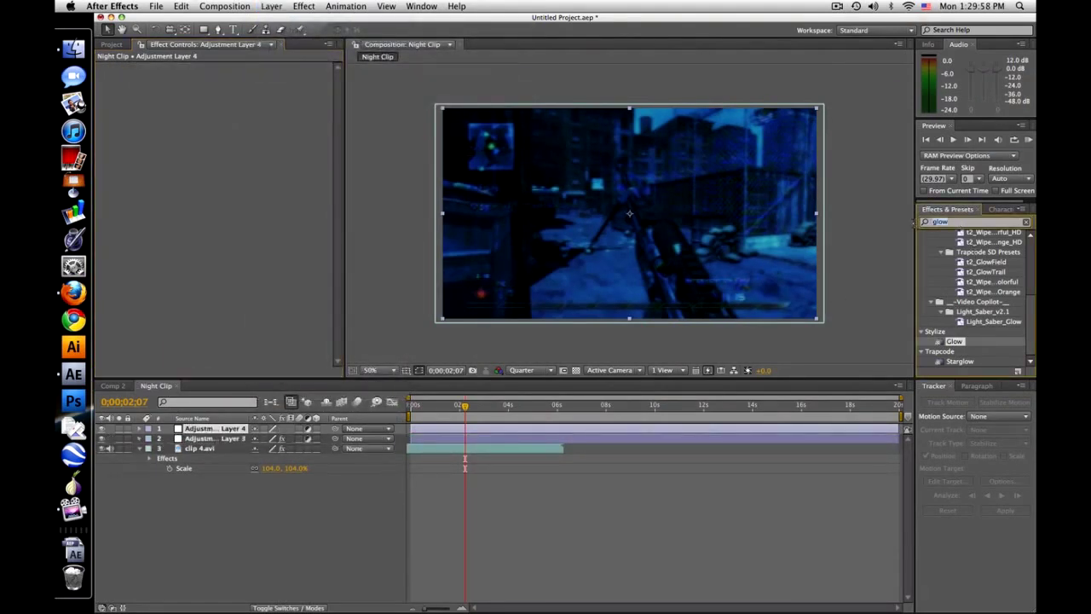
pyautogui.write('fast')
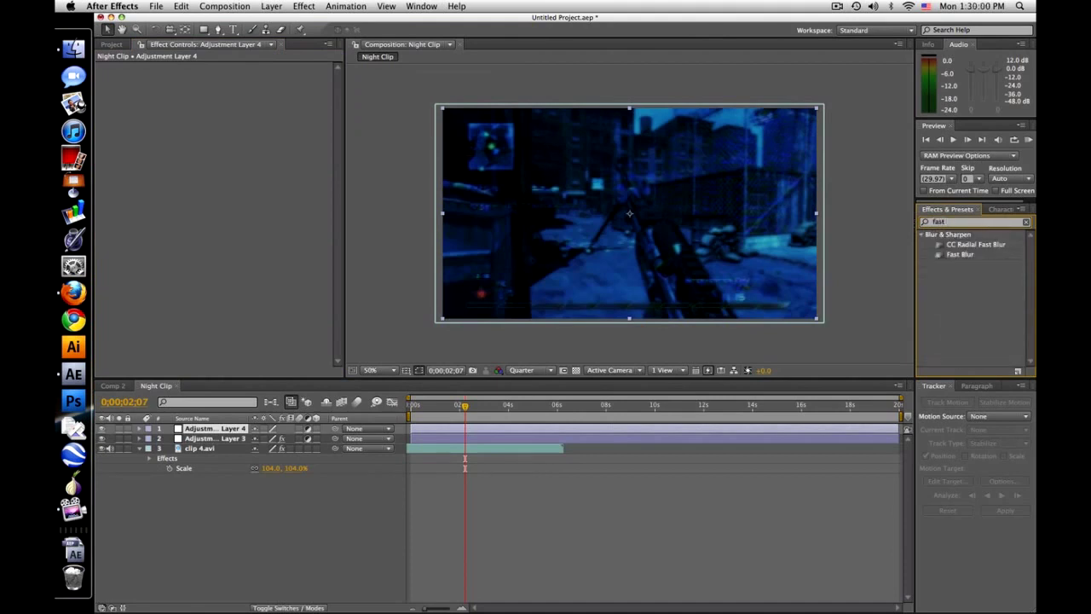
pyautogui.moveTo(961, 254); pyautogui.dragTo(243, 428)
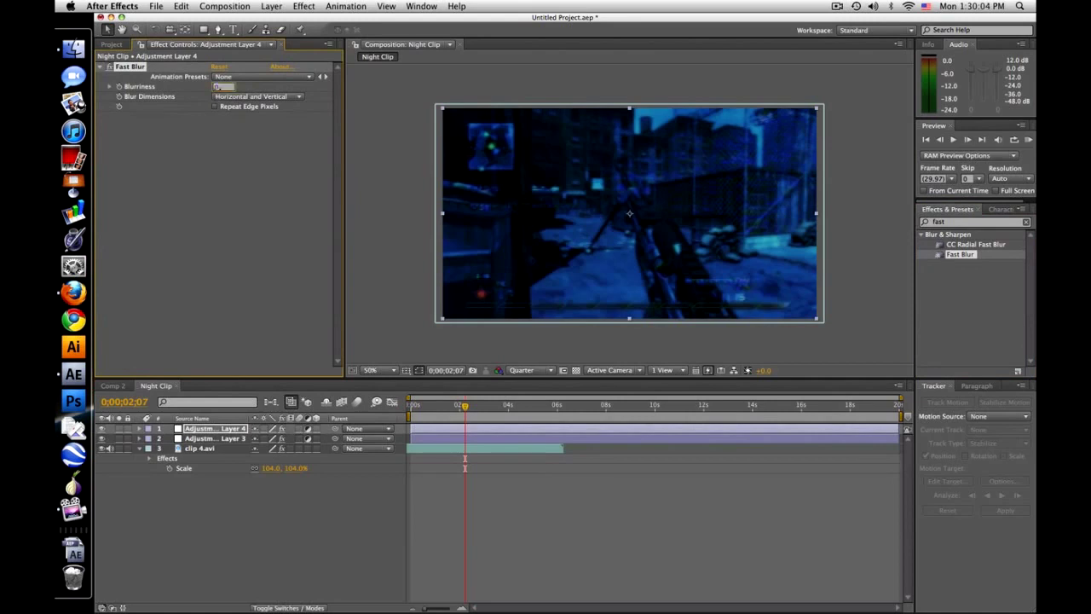
pyautogui.write('50')
pyautogui.press('Return')
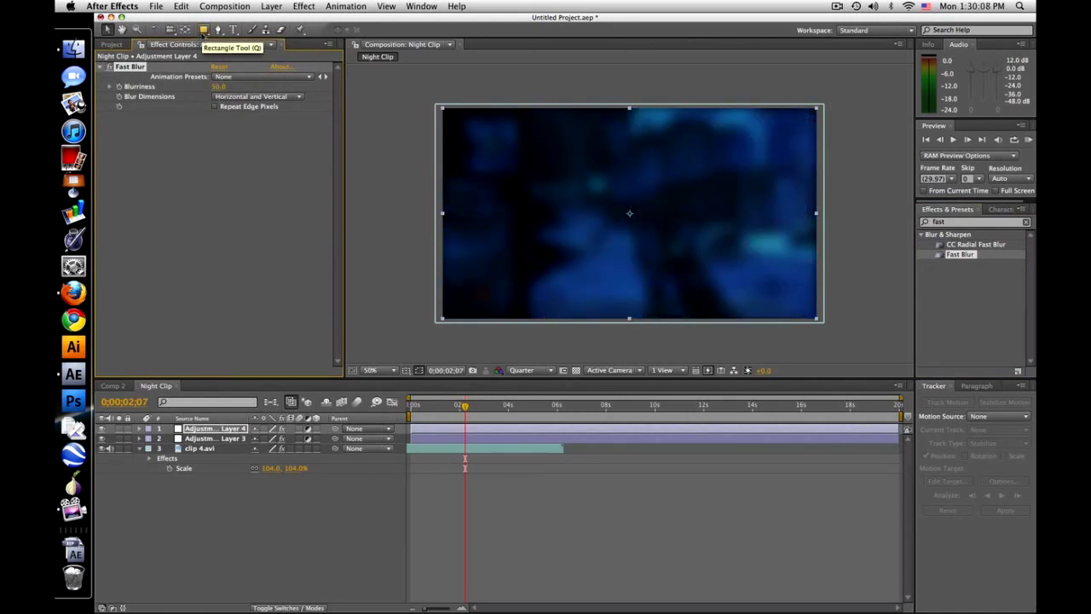
# Mask the blur layer with a subtracted rectangle feathered 300 pixels, leaving only edges blurred
pyautogui.moveTo(206, 33); pyautogui.dragTo(247, 36)
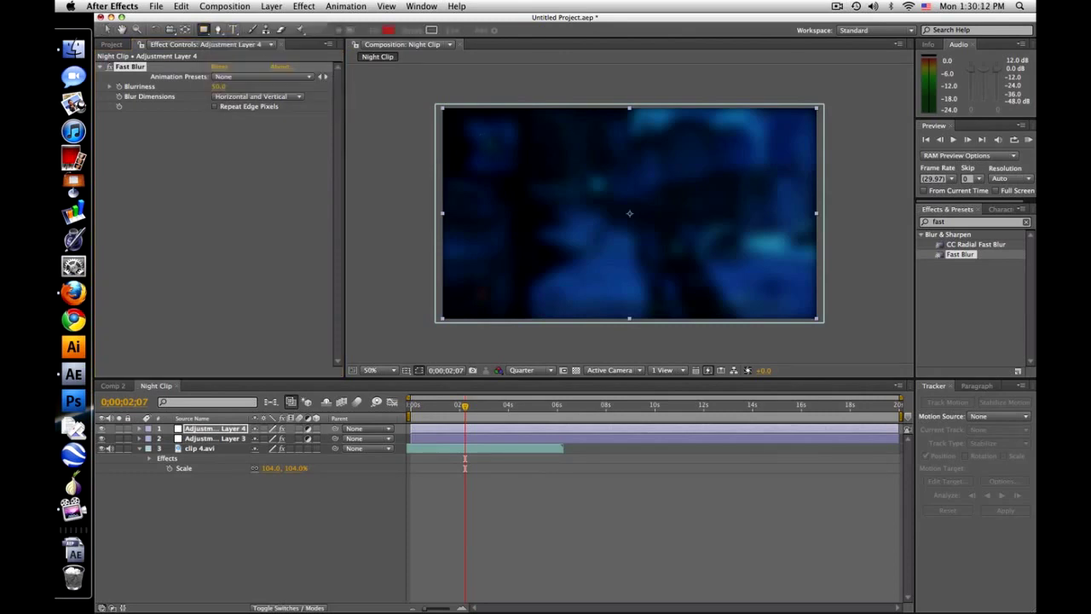
pyautogui.moveTo(478, 135); pyautogui.dragTo(785, 296)
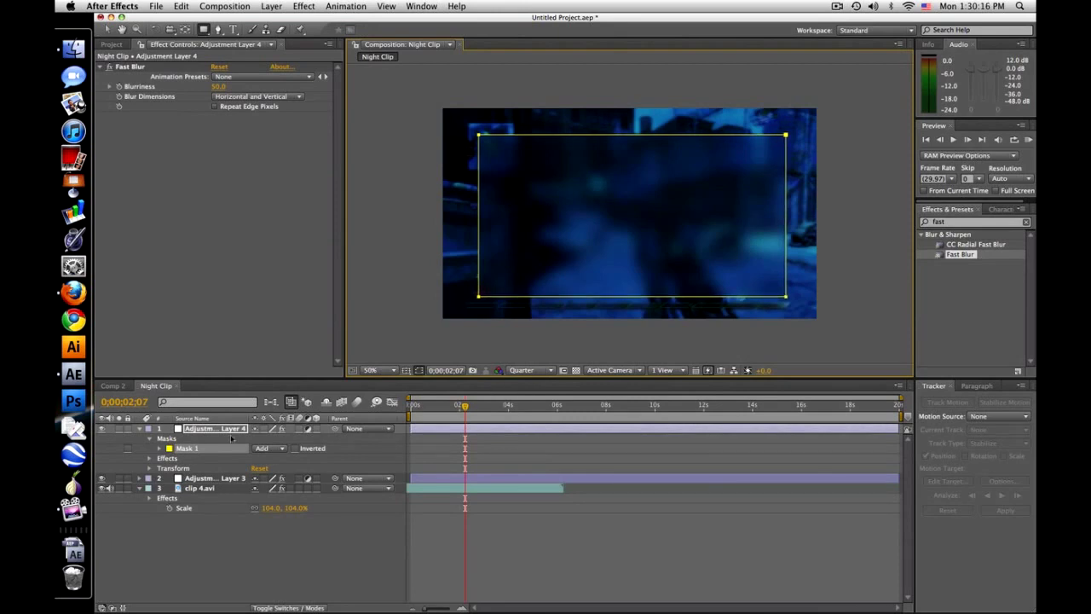
pyautogui.click(277, 448)
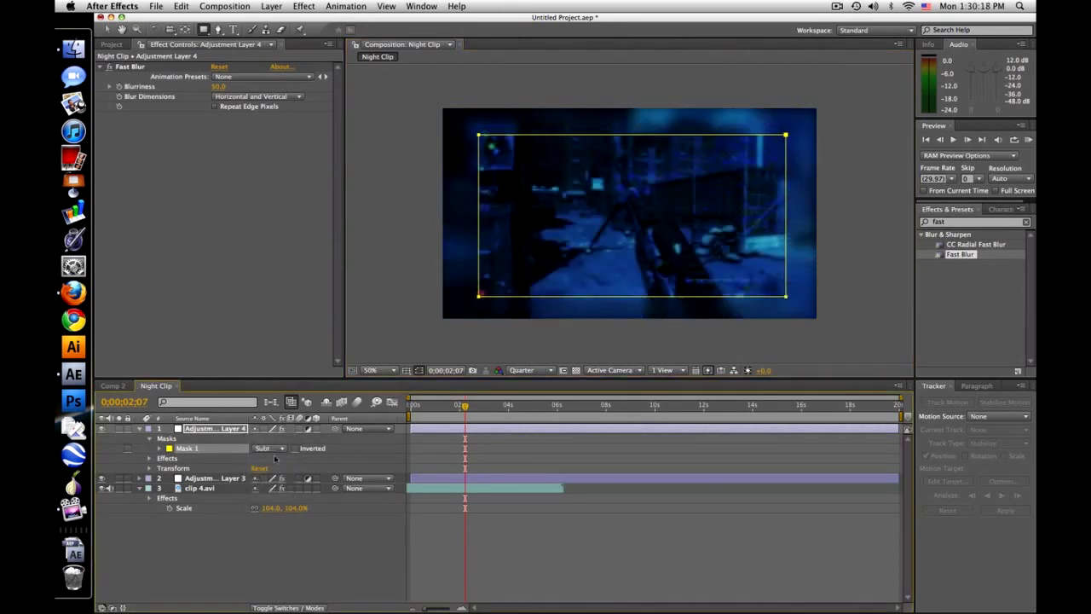
pyautogui.press('f')
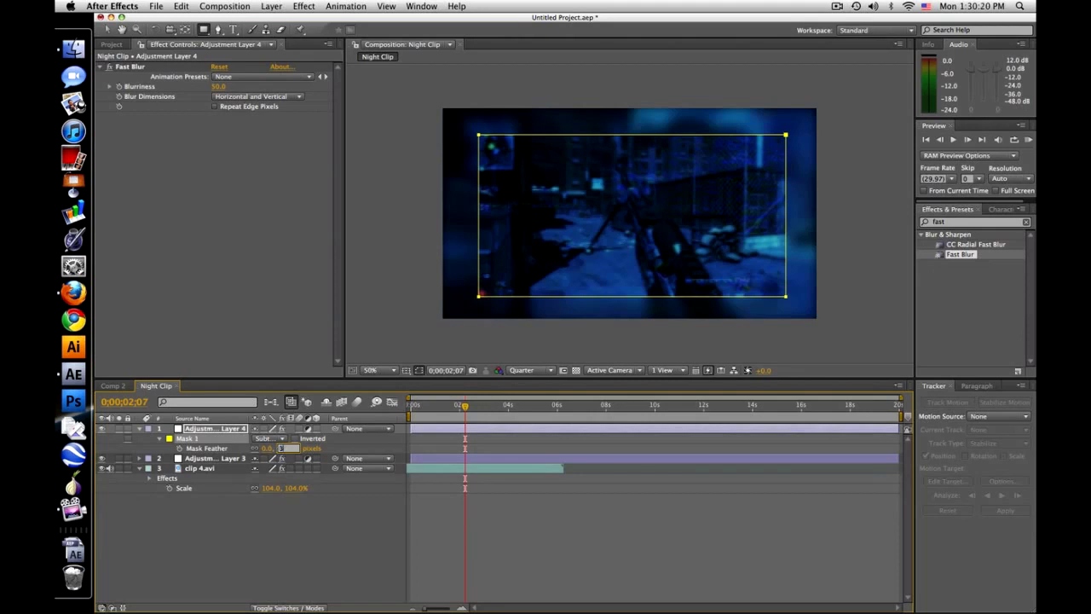
pyautogui.press('Return')
pyautogui.press('v')
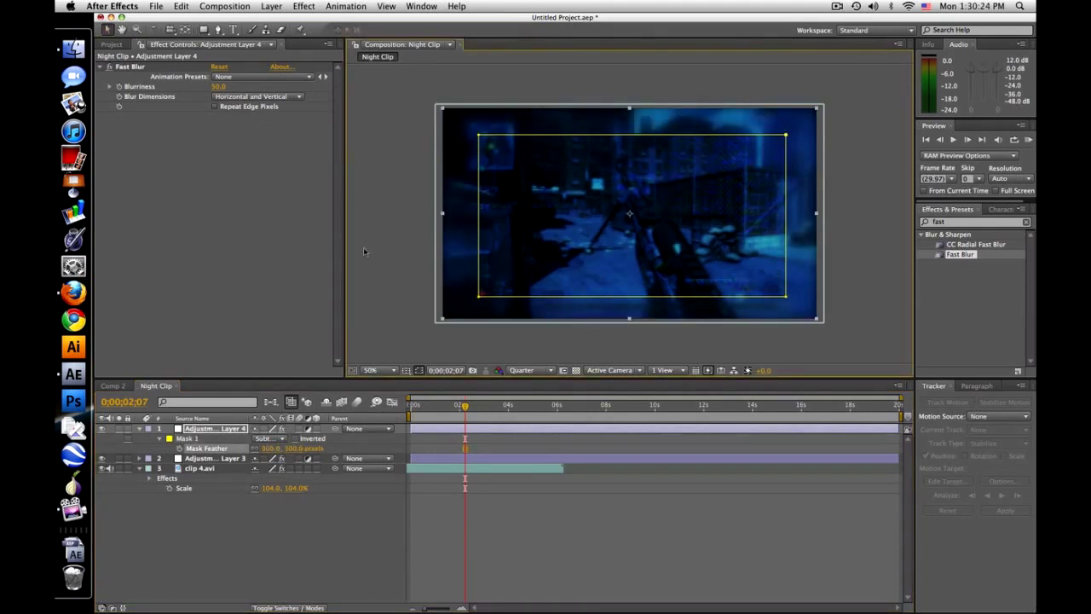
pyautogui.click(363, 250)
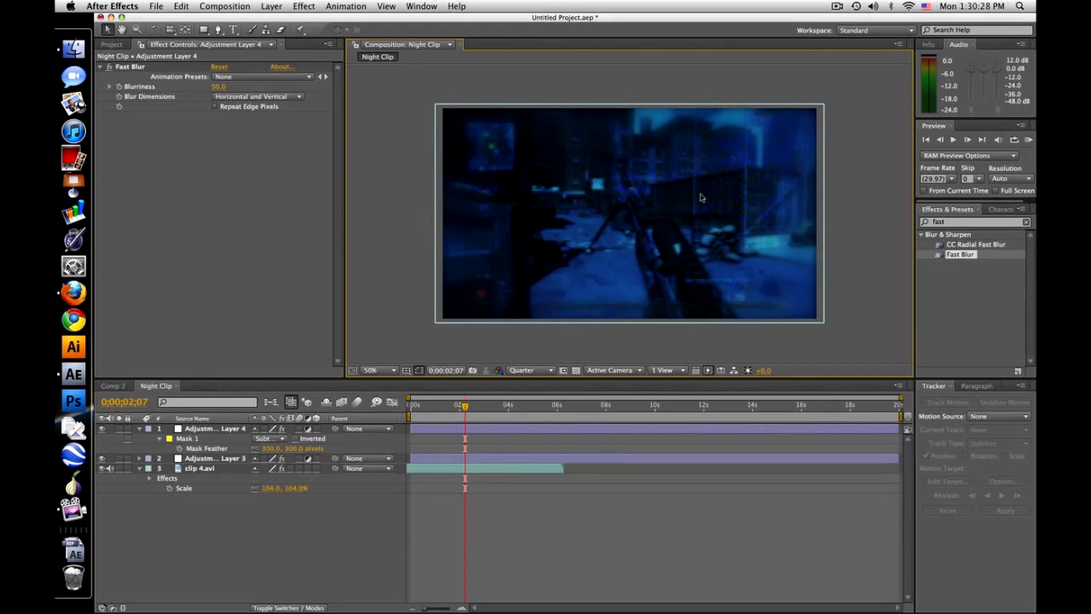
pyautogui.click(448, 408)
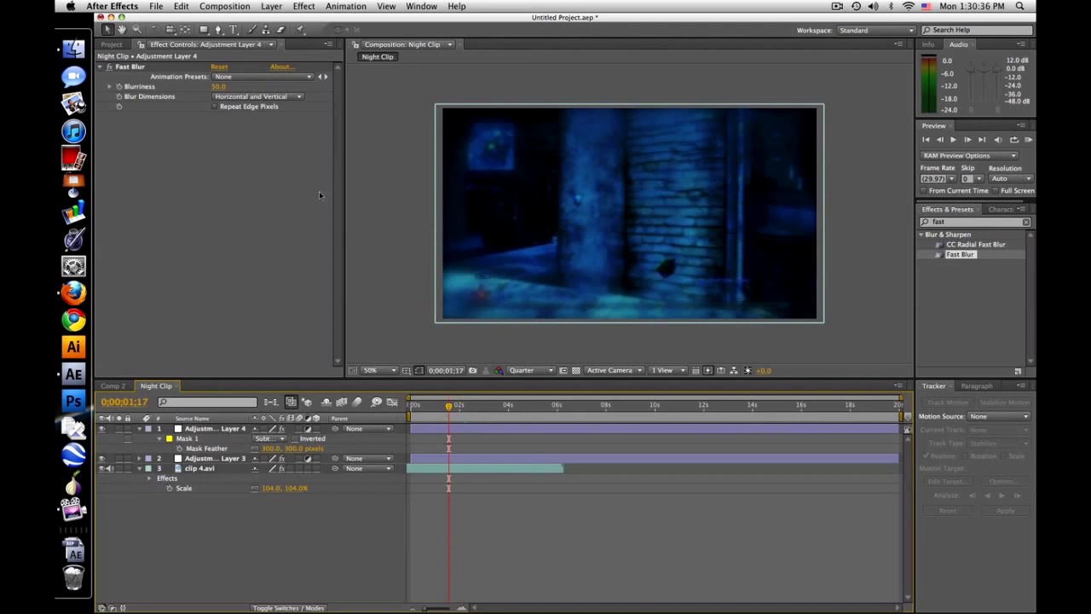
# Toggle Fast Blur's edge-pixel repetition and scrub the timeline to preview later frames
pyautogui.click(215, 106)
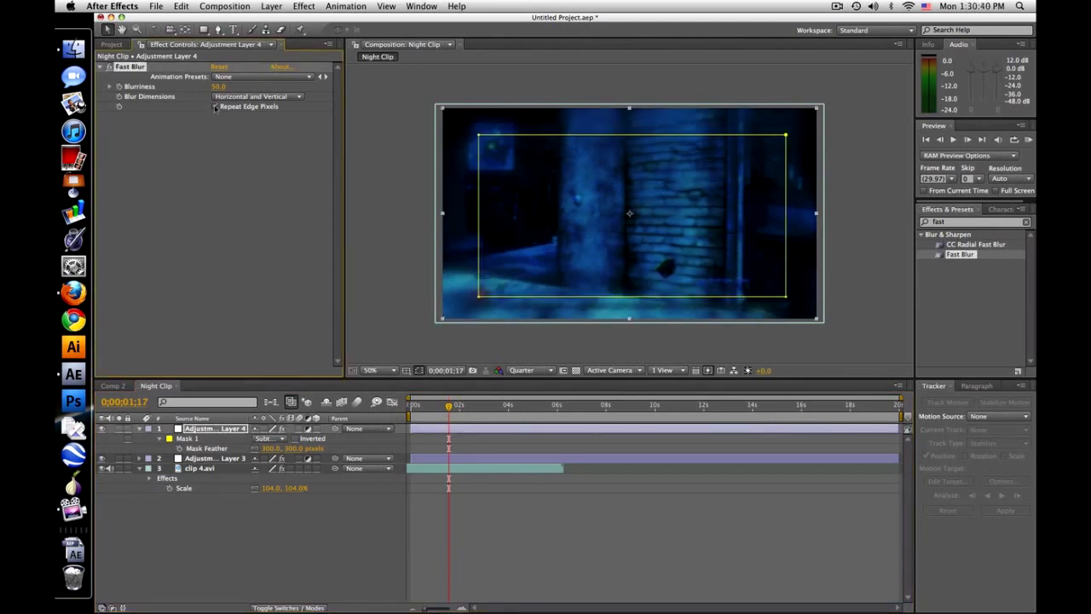
pyautogui.click(395, 209)
pyautogui.moveTo(449, 407); pyautogui.dragTo(465, 407)
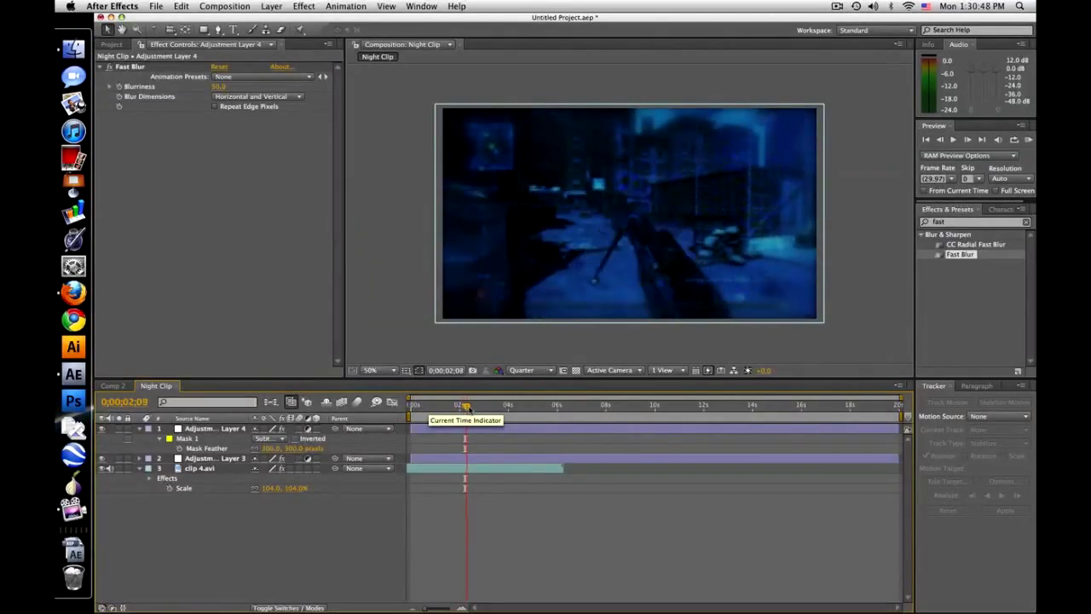
pyautogui.moveTo(465, 407); pyautogui.dragTo(562, 410)
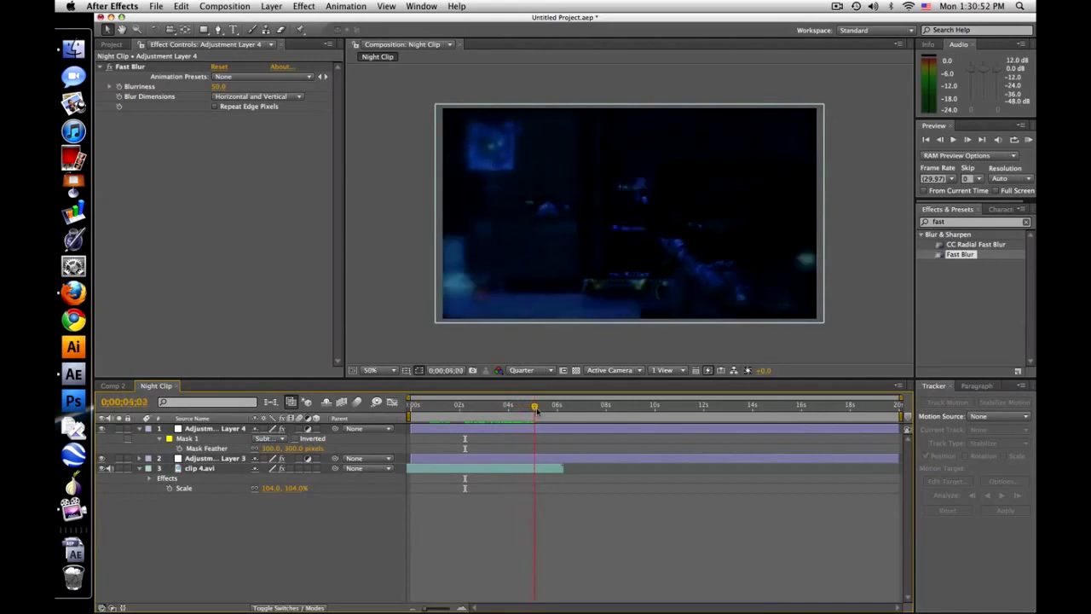